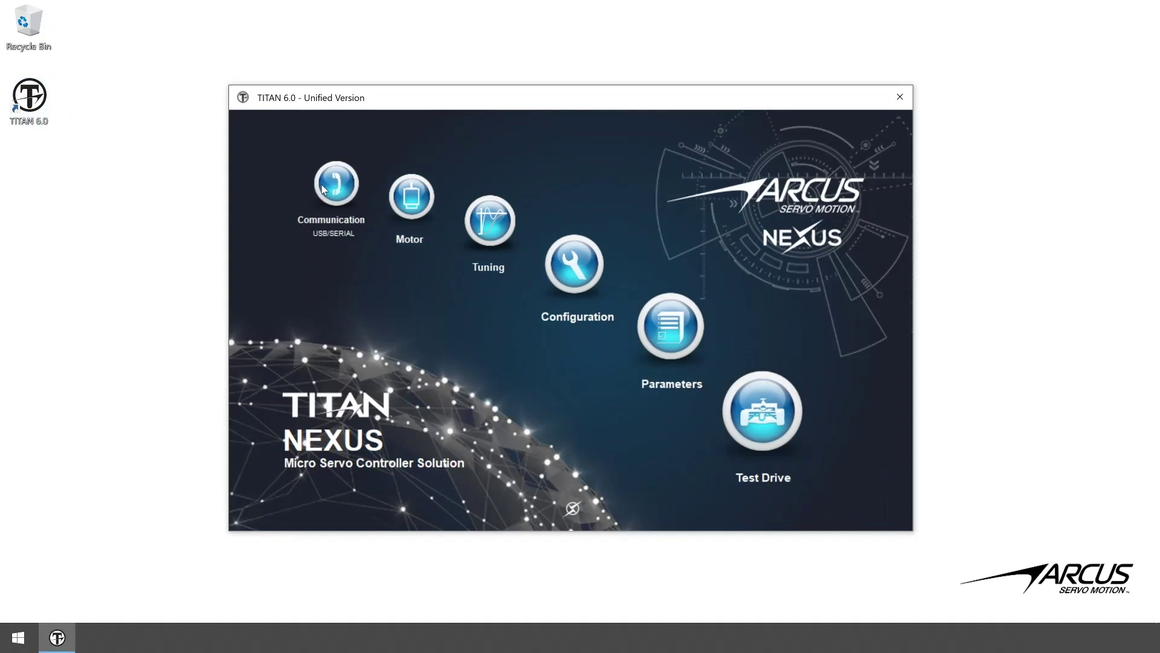
Confirm communication with the NEXUS-SCX on COM7 (firmware 6.28), then launch Test Drive.
{"action": "left_click", "coordinate": [321, 184]}
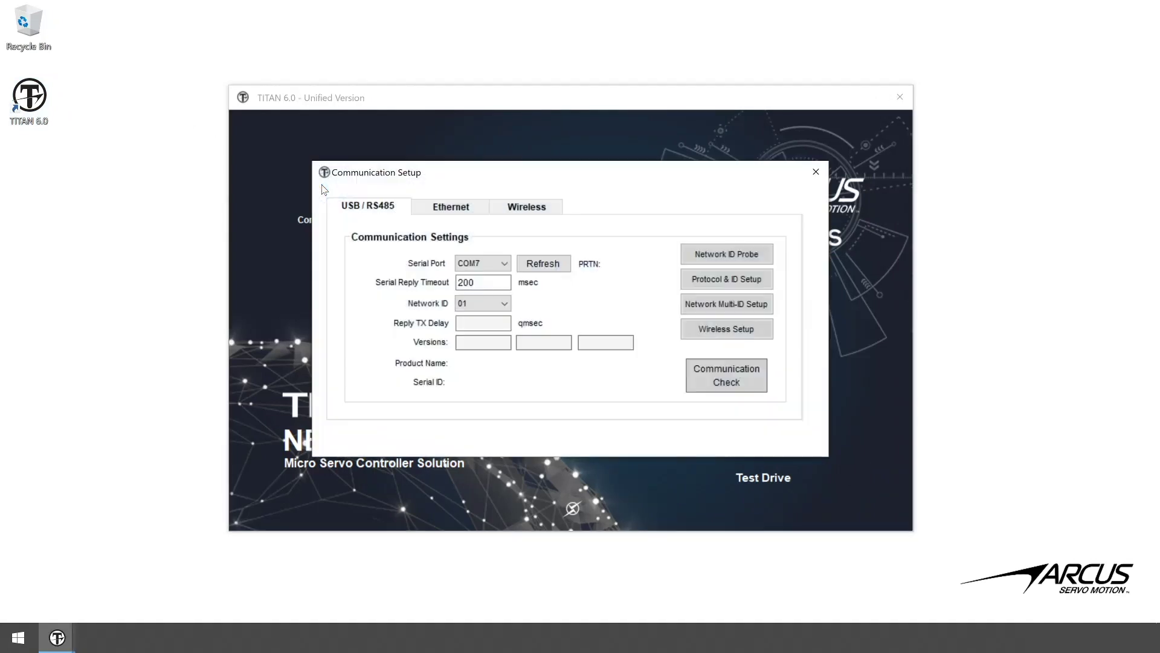
{"action": "left_click", "coordinate": [718, 384]}
{"action": "left_click", "coordinate": [665, 367]}
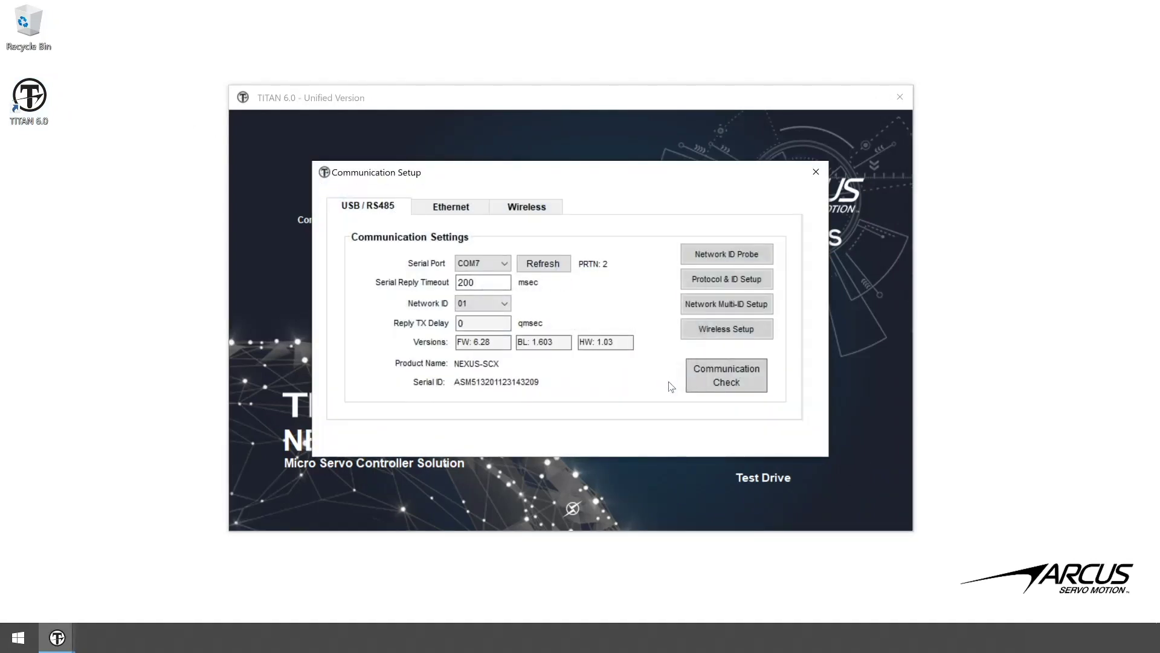
{"action": "left_click", "coordinate": [816, 171]}
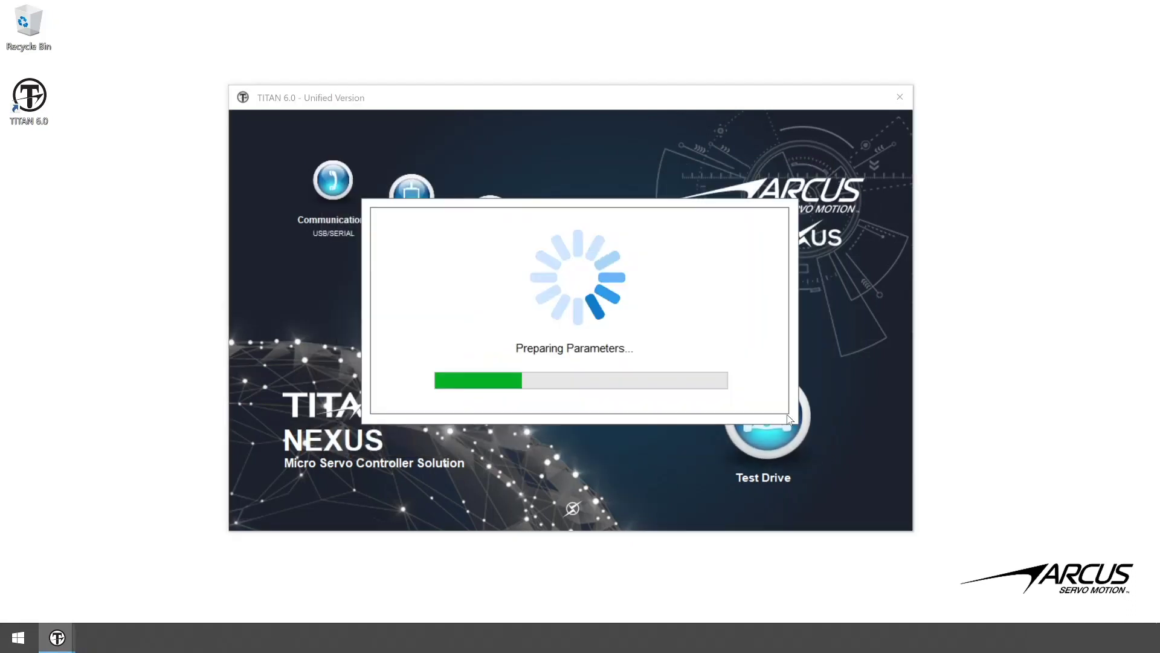
{"action": "left_click", "coordinate": [785, 417]}
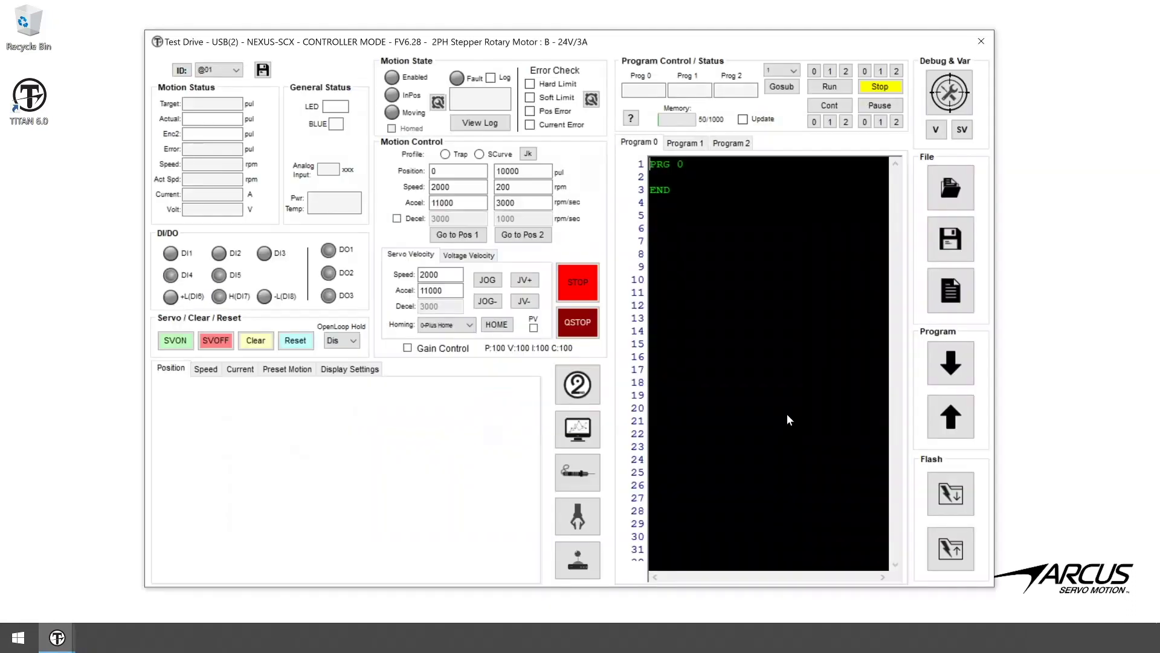
Servo-enable the motor and jog it forward and back twice at 2000 rpm.
{"action": "left_click", "coordinate": [167, 342]}
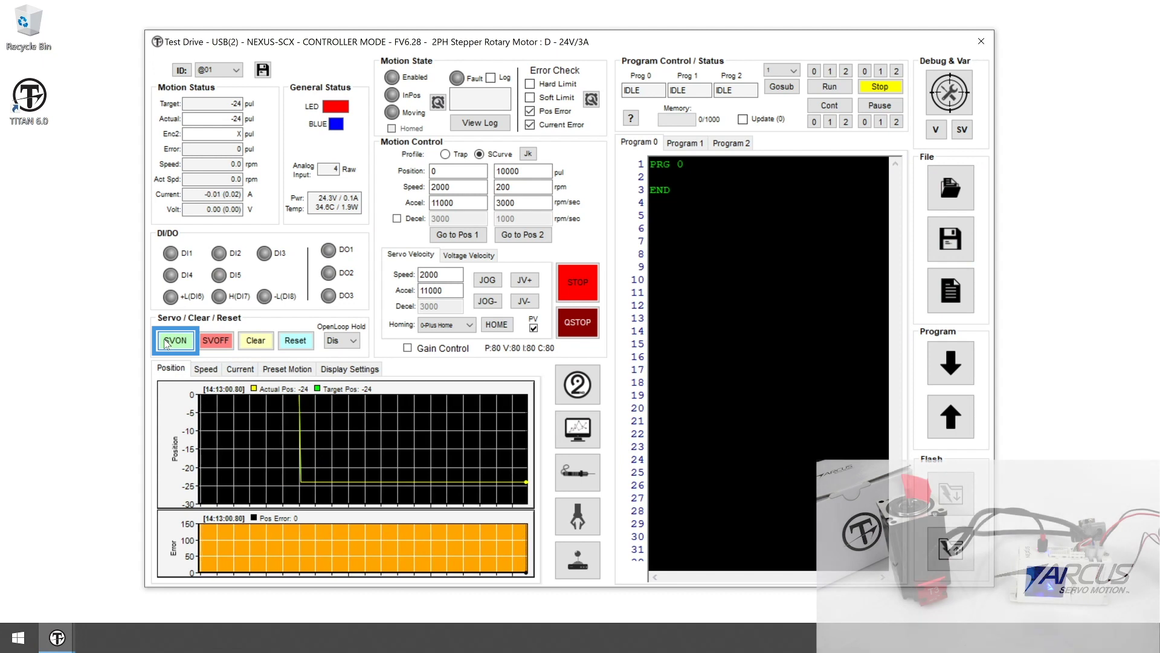
{"action": "left_click", "coordinate": [527, 283]}
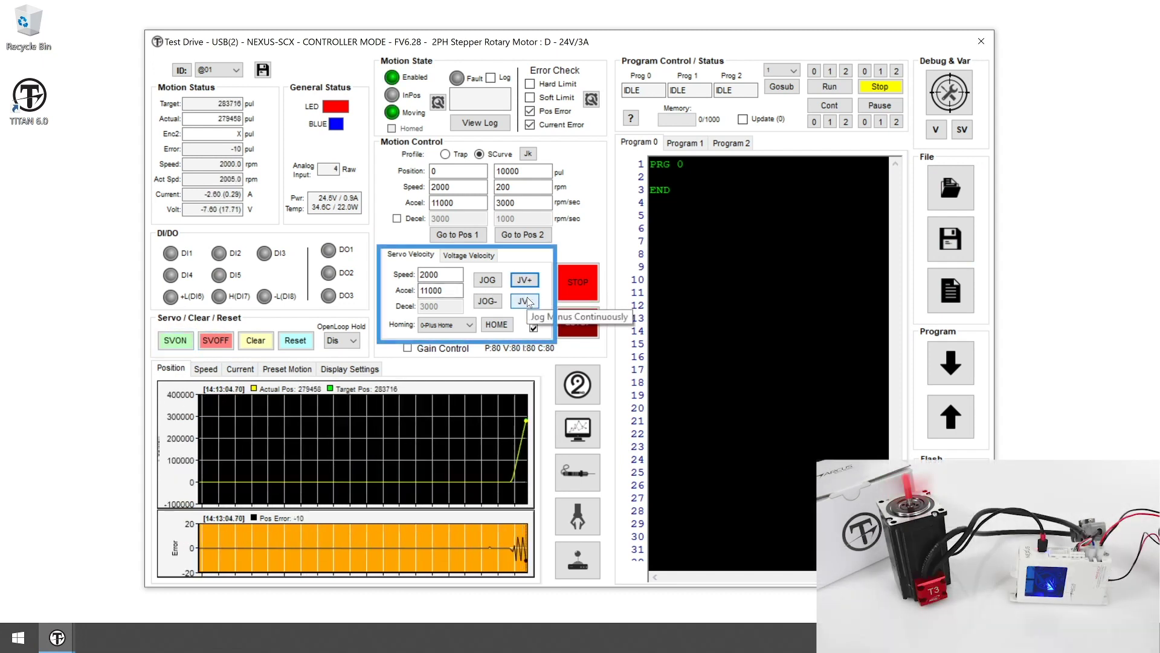
{"action": "left_click", "coordinate": [526, 300]}
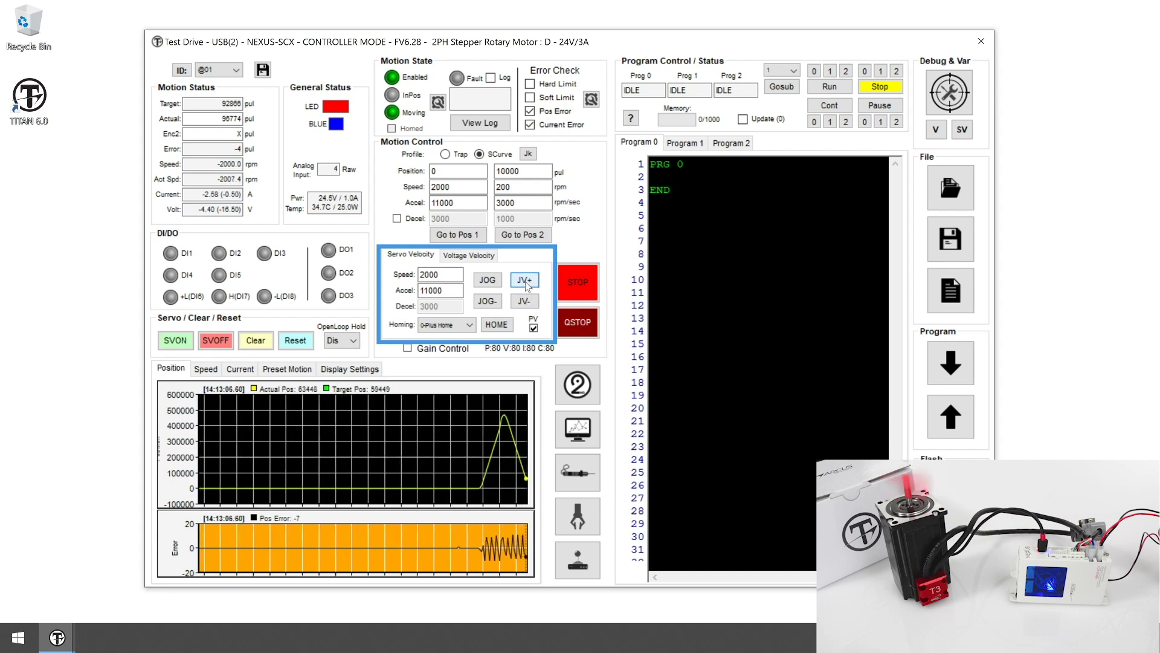
{"action": "left_click", "coordinate": [526, 281]}
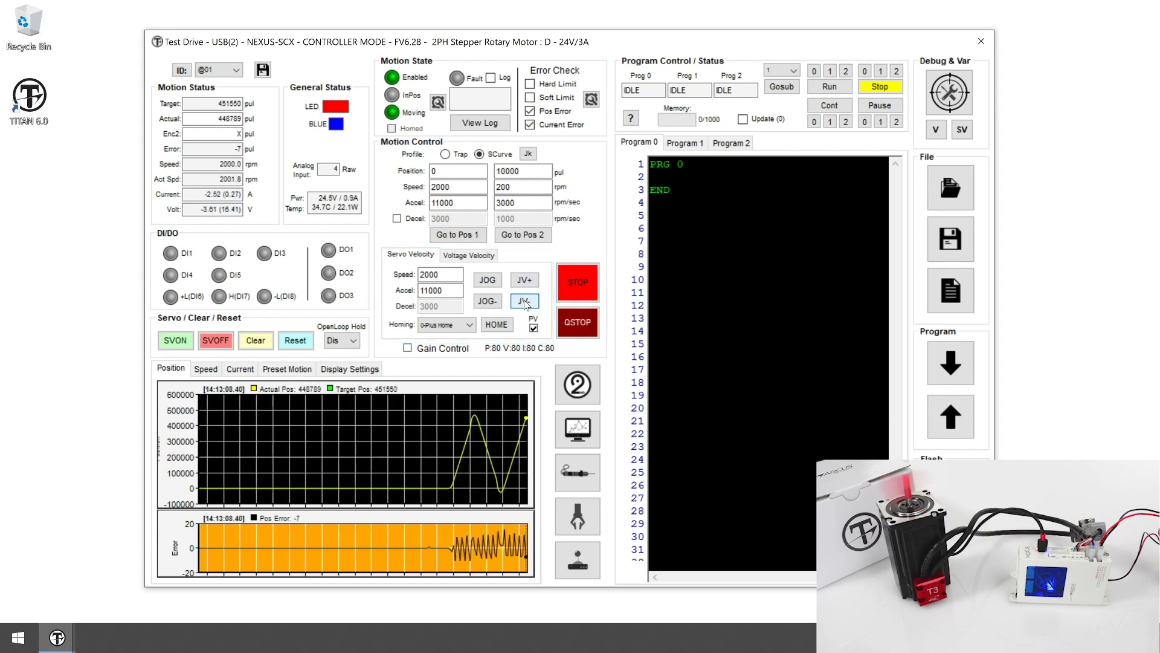
{"action": "left_click", "coordinate": [525, 301]}
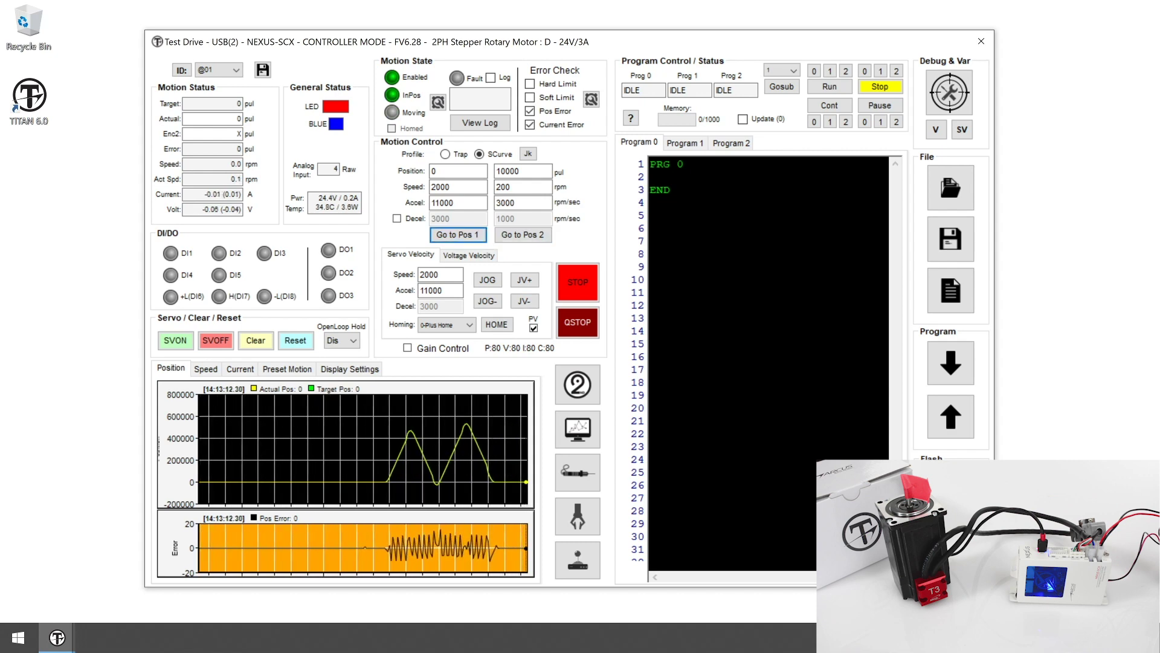
Load Test Cycle.prg into the Program 0 editor and download it to the controller.
{"action": "left_click", "coordinate": [950, 189]}
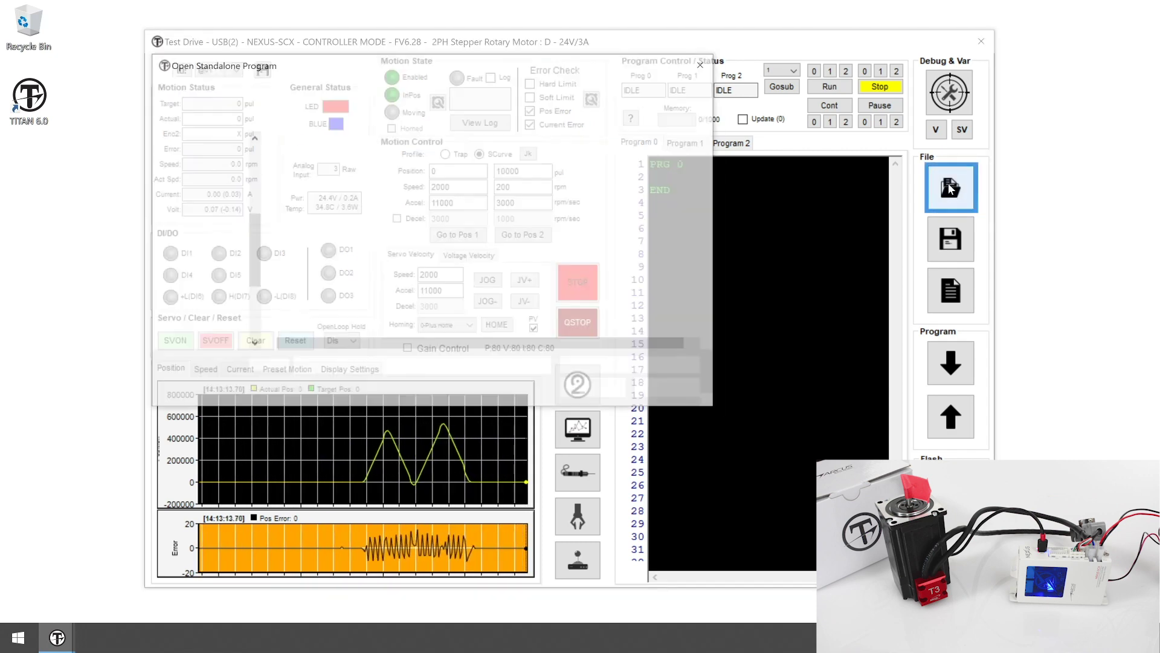
{"action": "left_click", "coordinate": [426, 169]}
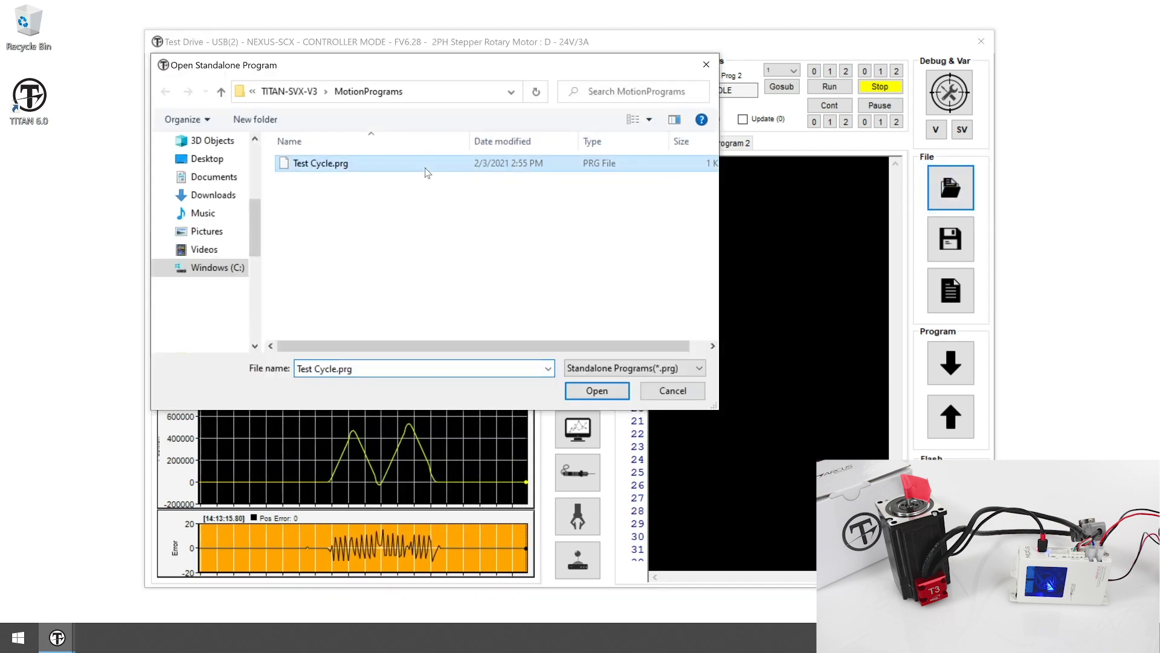
{"action": "left_click", "coordinate": [591, 394]}
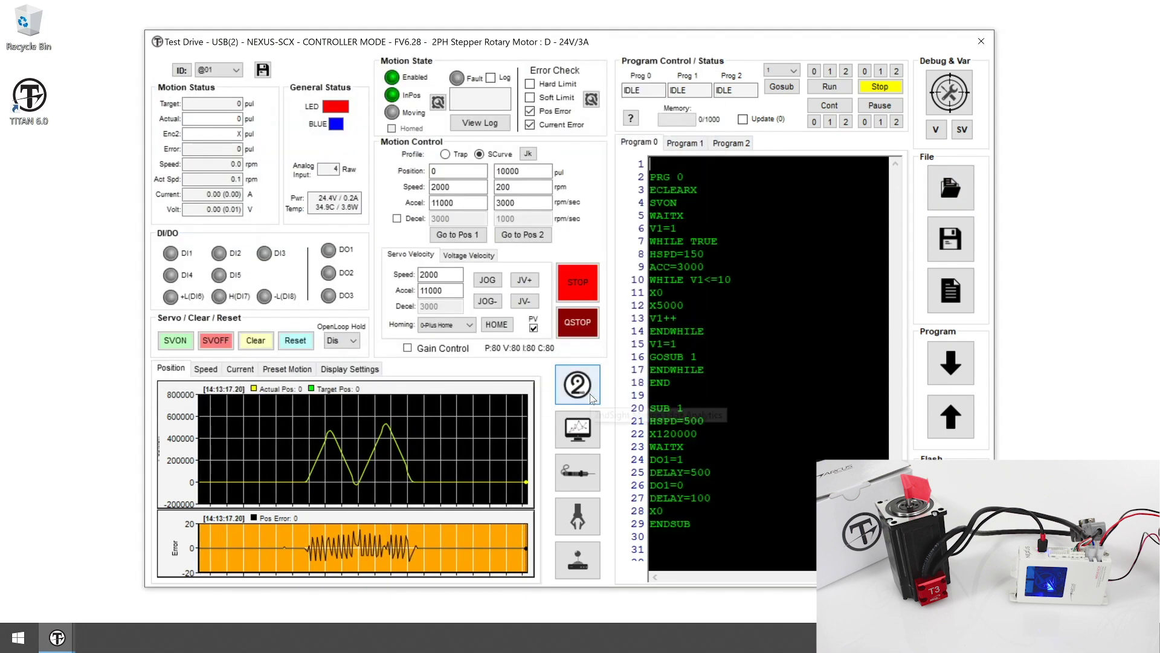
{"action": "left_click", "coordinate": [961, 372]}
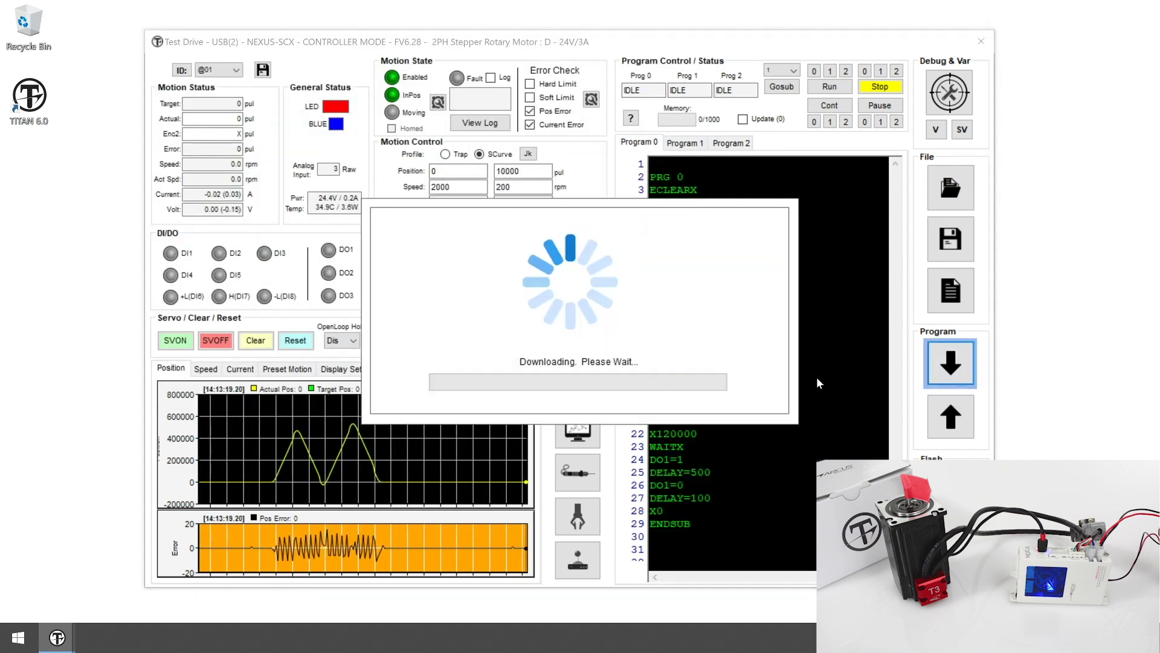